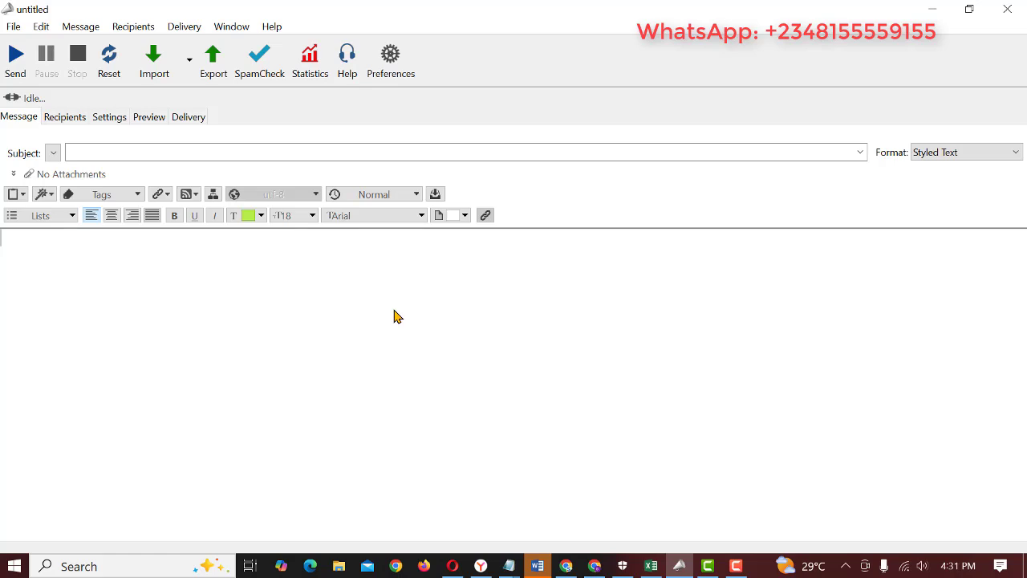
- Enter "REACH POTENTIAL CUSTOMERS WITH DIGITAL MARKETING SOFTWARE" as the message subject
click(96, 157)
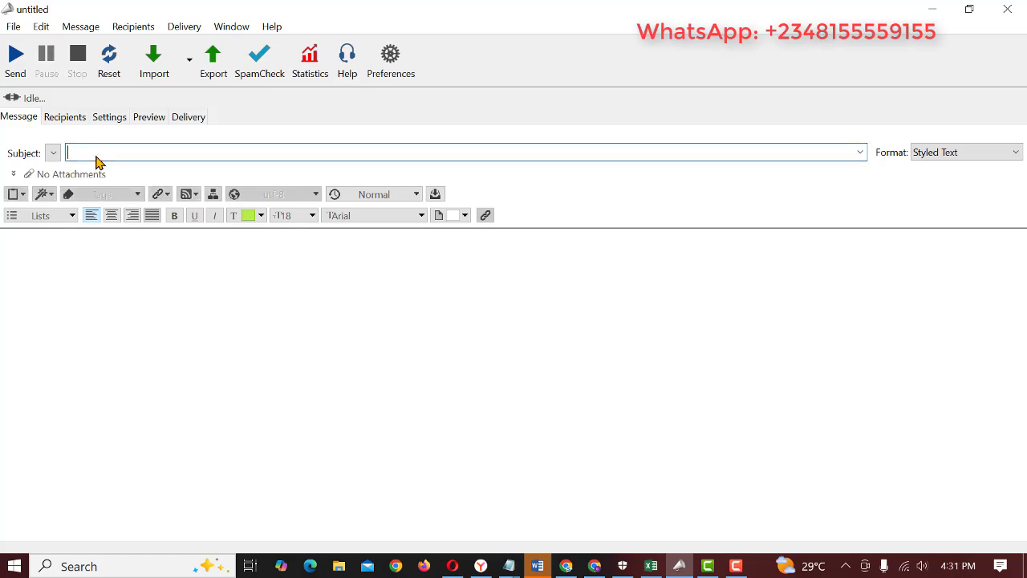
text(REACH)
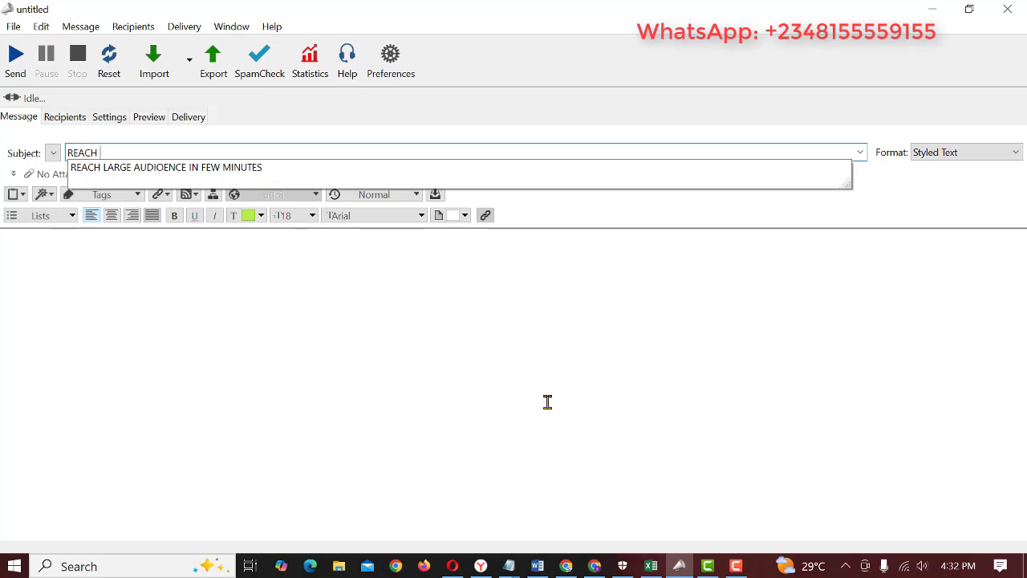
text( PE)
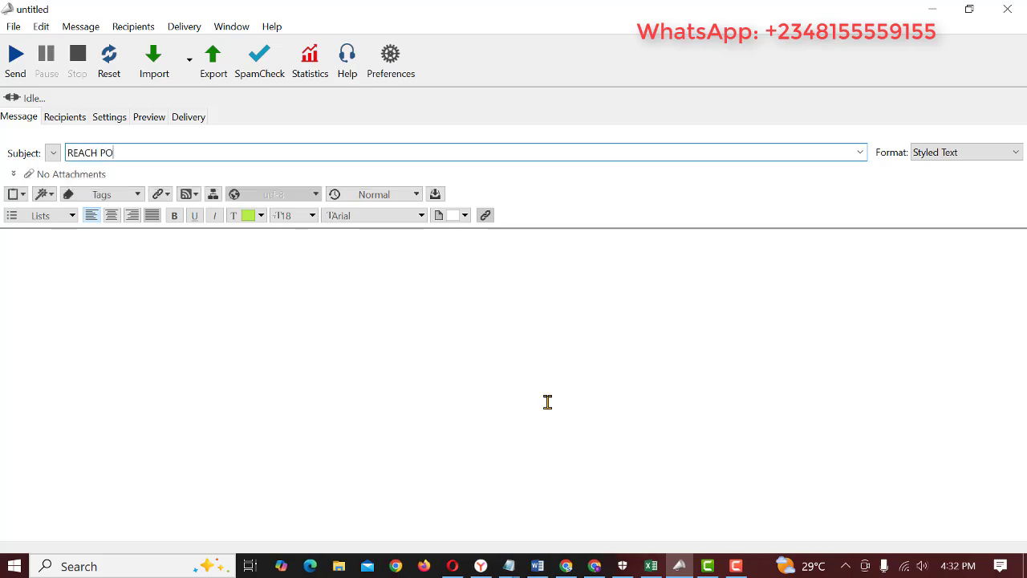
text(TENTIAL CUSTOMERS WITH DI)
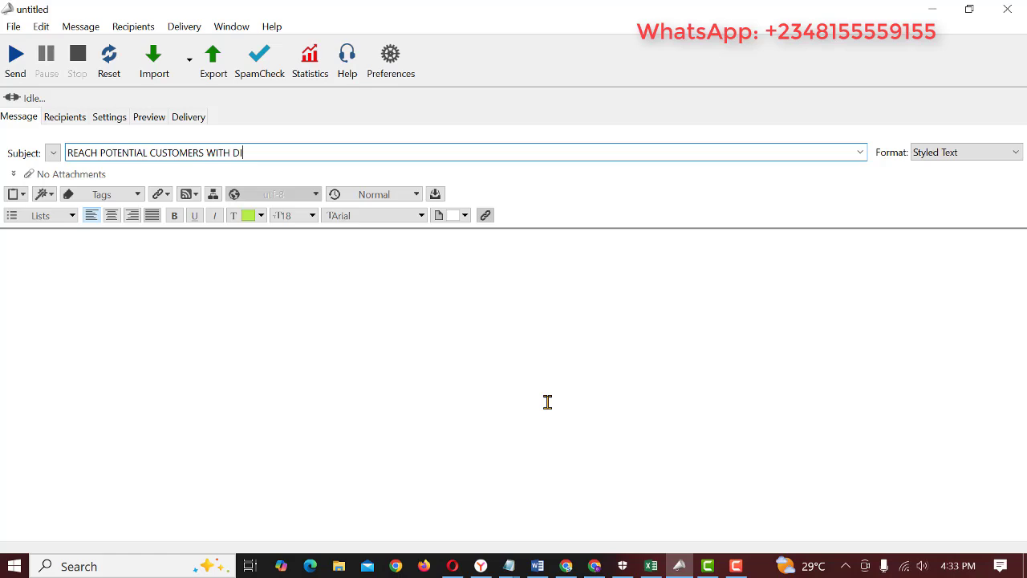
text(GITAL MARKETING SOFTWARE)
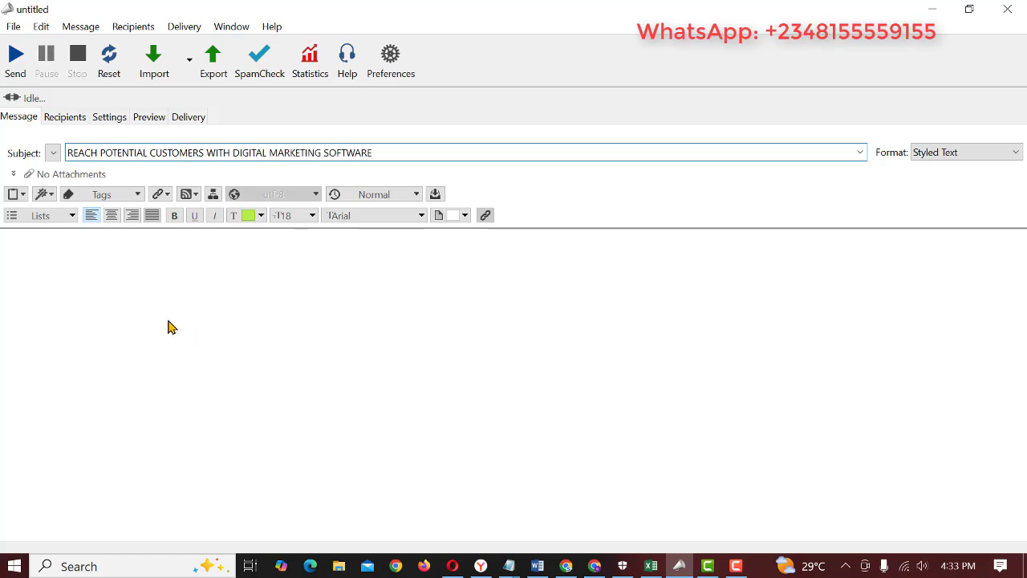
key(ctrl+a)
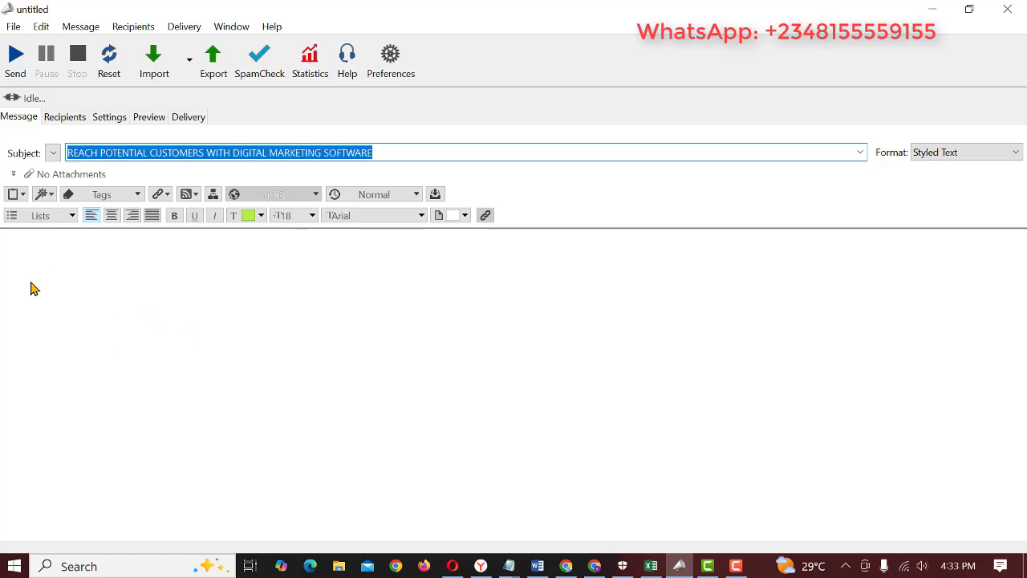
- Fill the message body with the digital marketing pitch and the free tutorials YouTube link, and open the recipients list
click(33, 289)
text(Learn how to grow your business even faster this time, showcase your skills, product or service with our Digital marketing solutions, effective software tool to help you navigate and achieve your set goals this year Follow the link below and get free Tutorials https://www.youtube.com/watch?v=cXSRsJRgZk4&list=PLF1luKU1qz1fZ7OKeoIef6hxZCQH1e1pK)
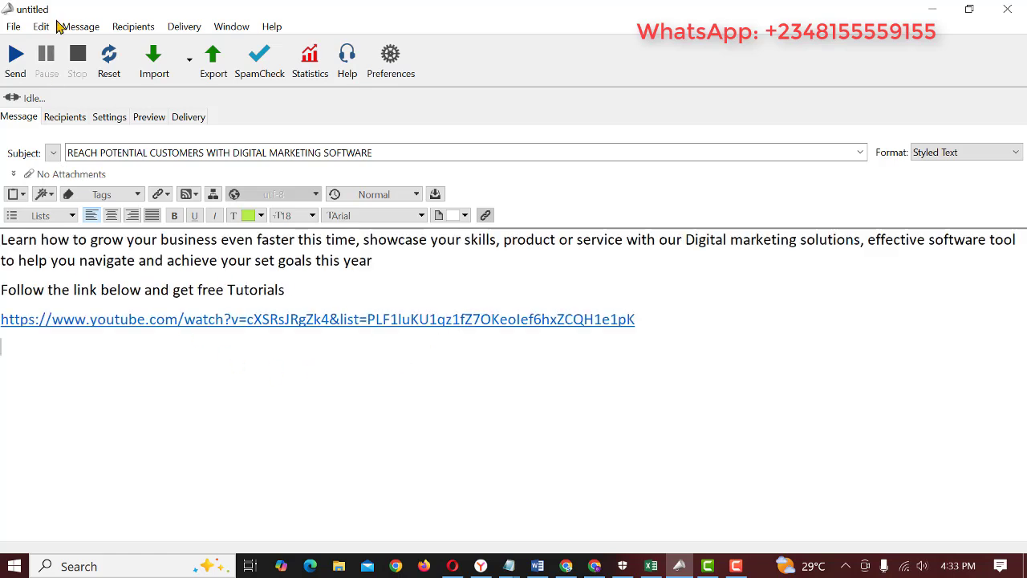
click(65, 118)
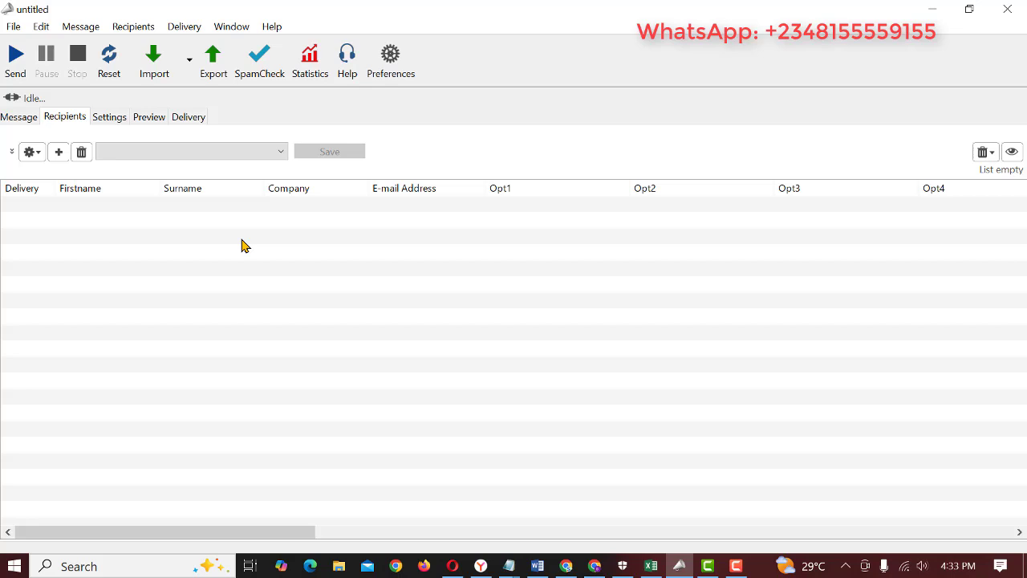
click(57, 153)
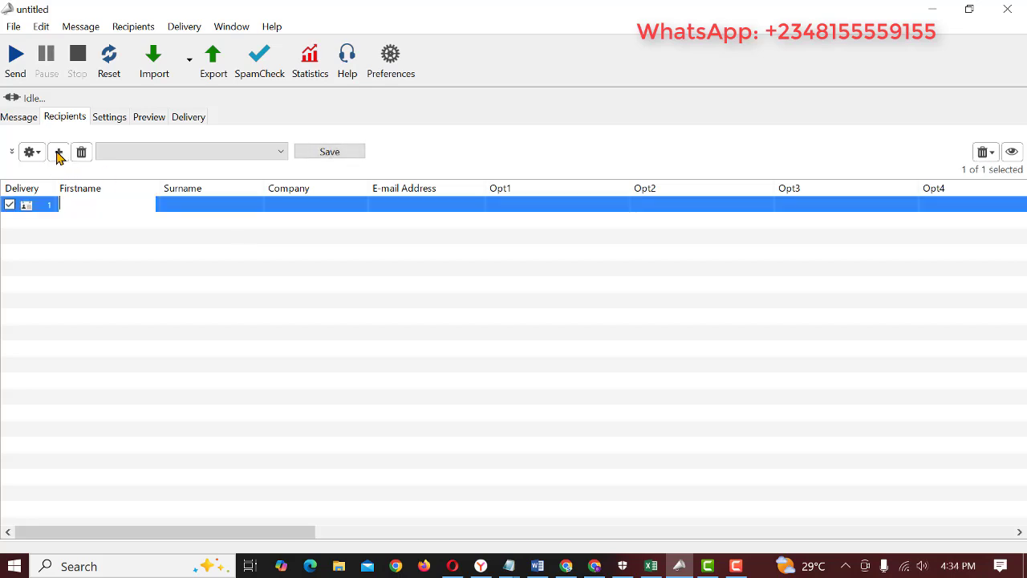
click(184, 61)
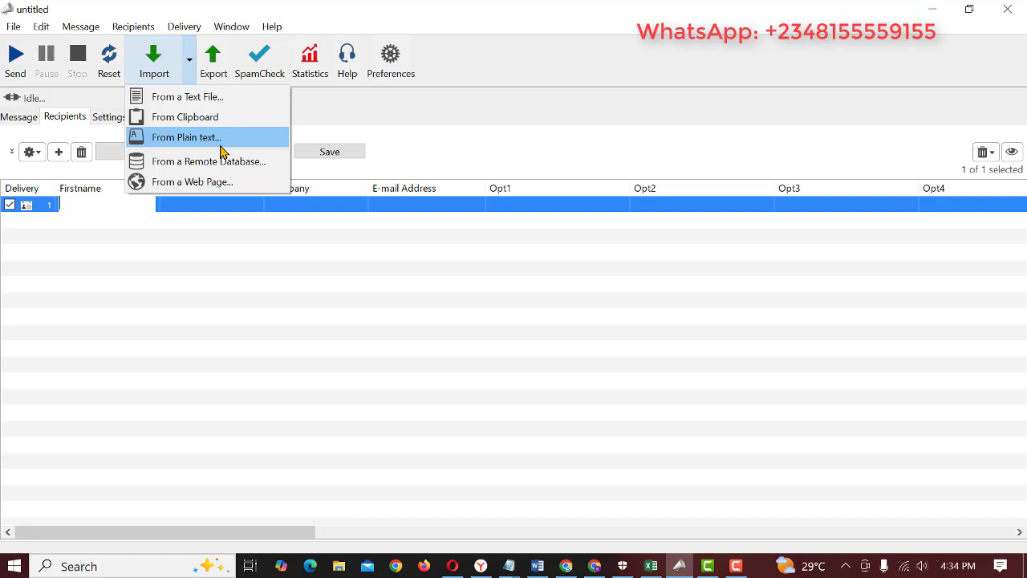
click(225, 291)
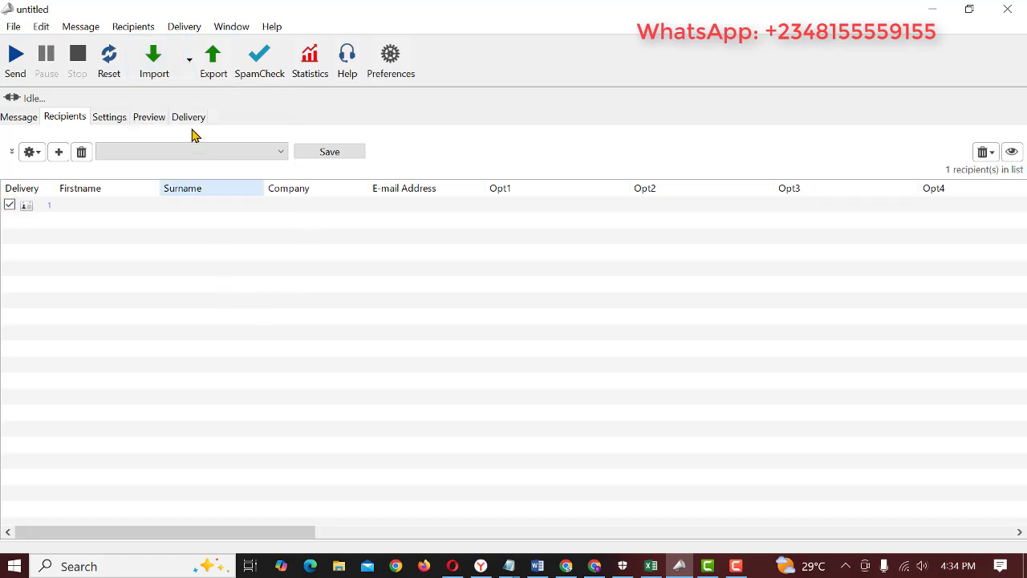
click(189, 59)
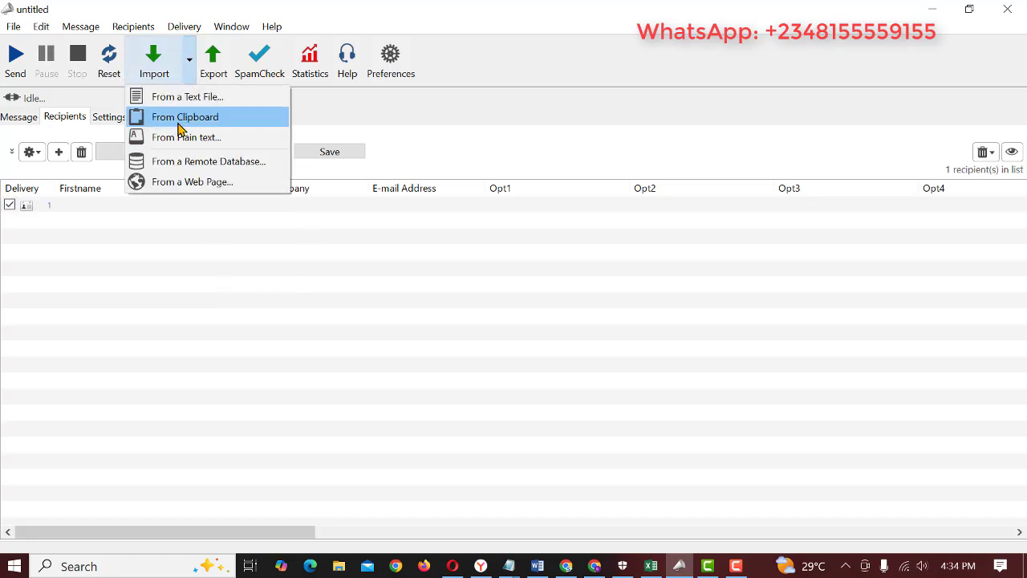
click(80, 204)
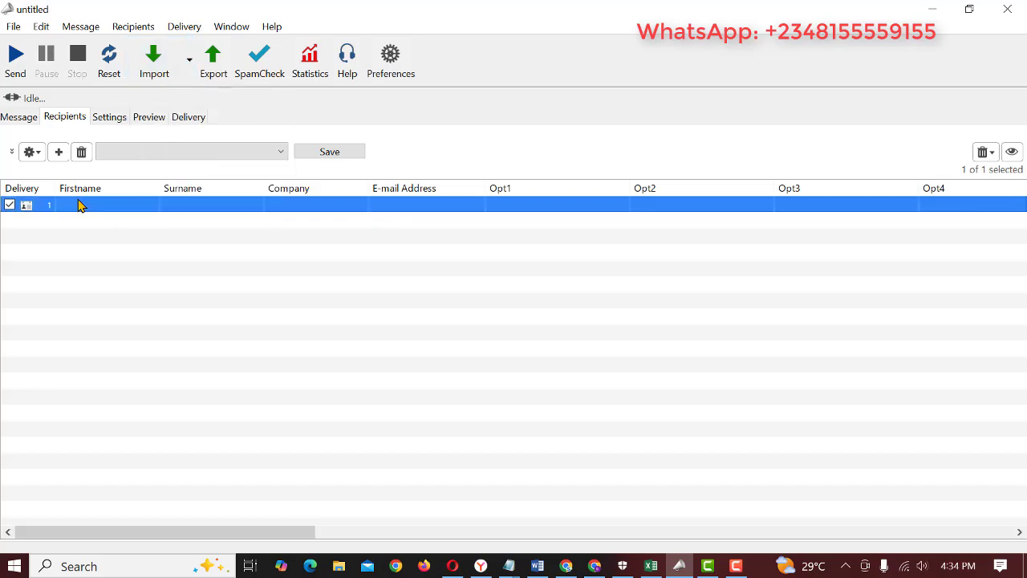
click(81, 152)
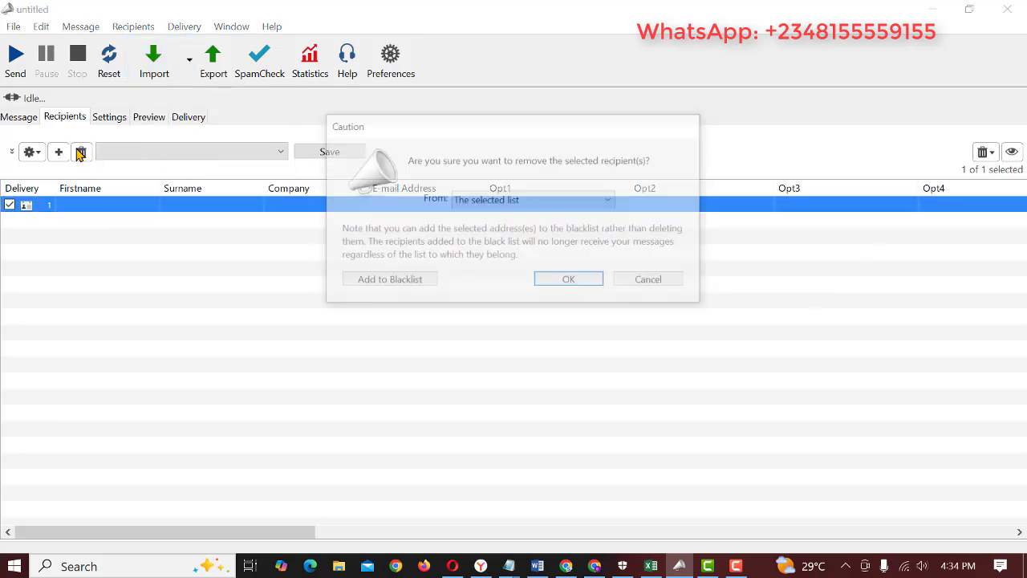
click(583, 282)
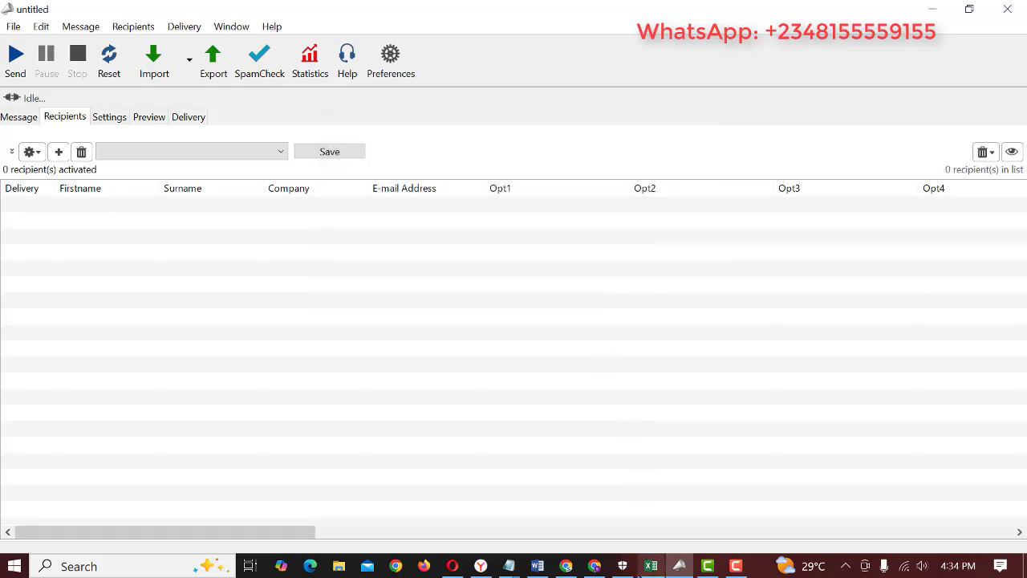
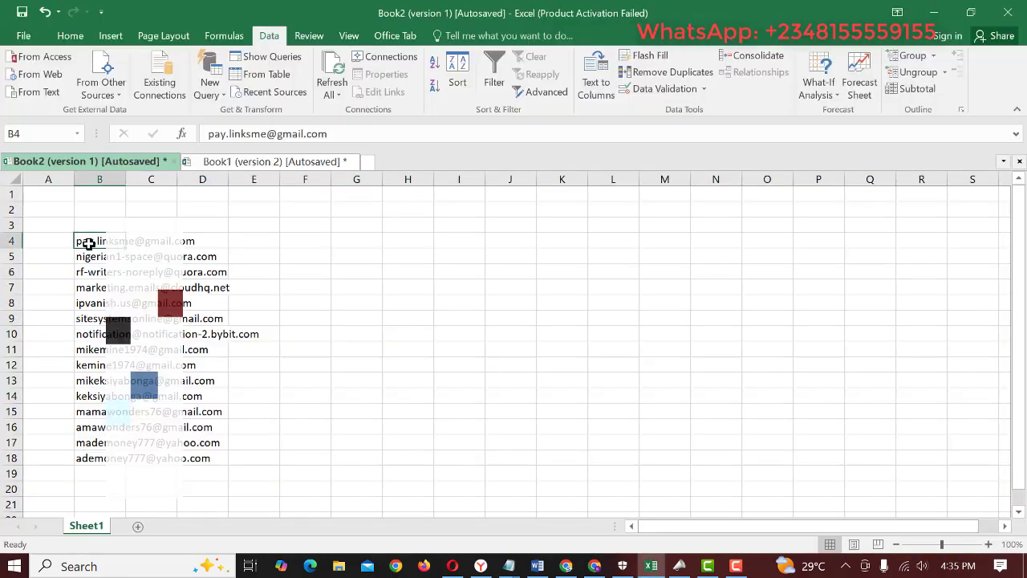
- Copy the e-mail addresses in cells B4 to B18 of the Excel workbook and import them from the clipboard as recipients
key(ctrl+shift+Down)
key(ctrl+c)
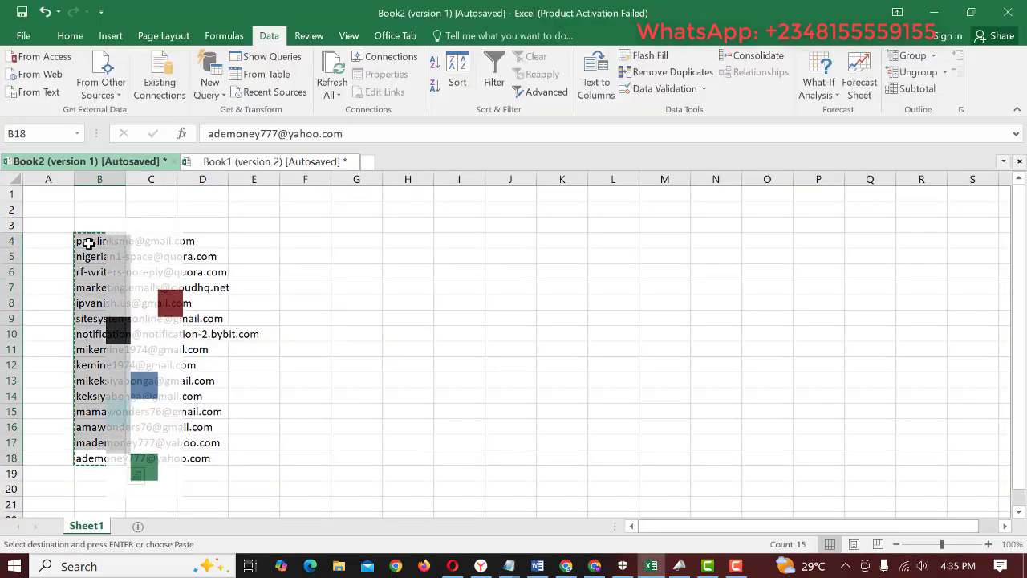
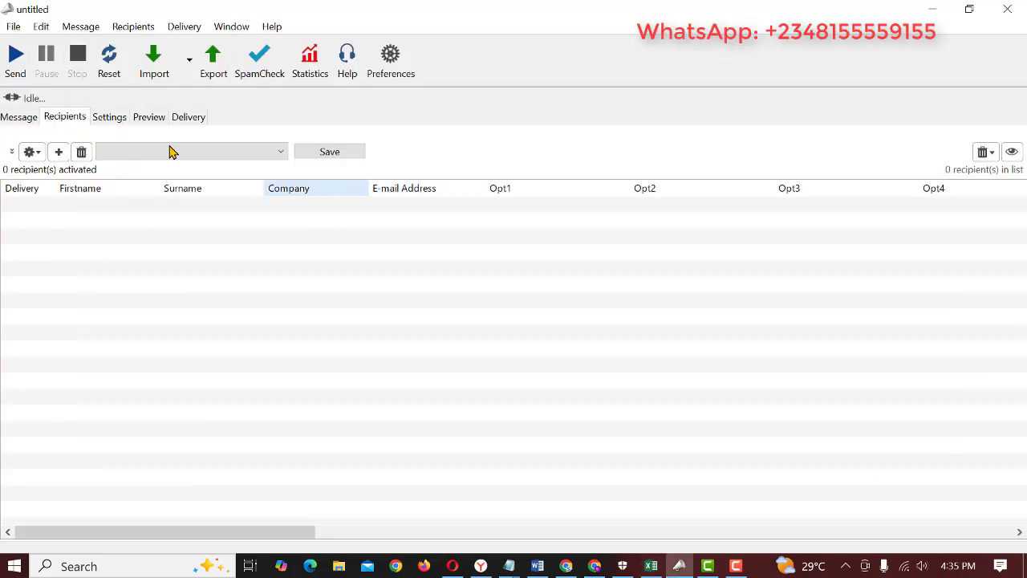
click(189, 60)
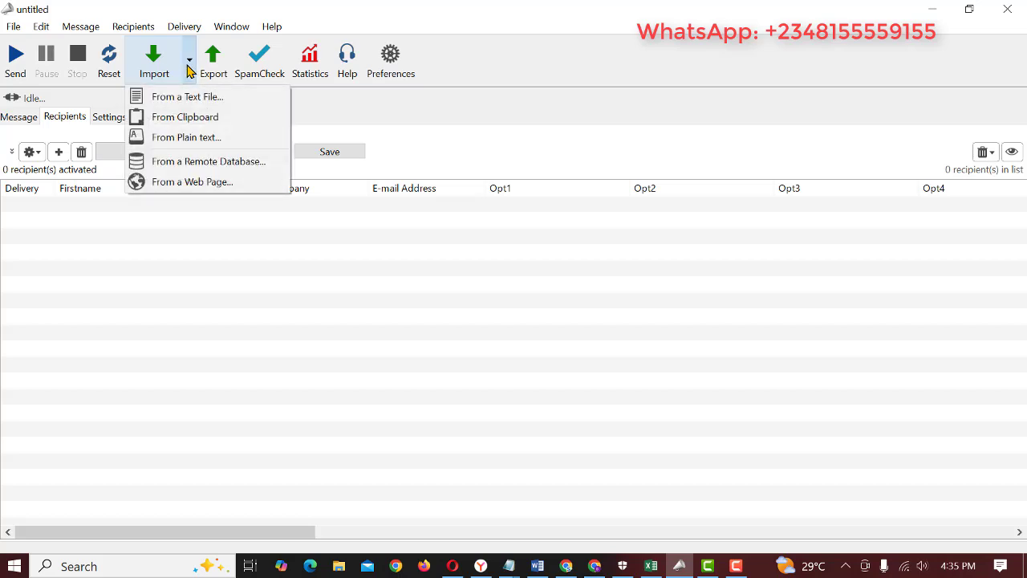
click(189, 119)
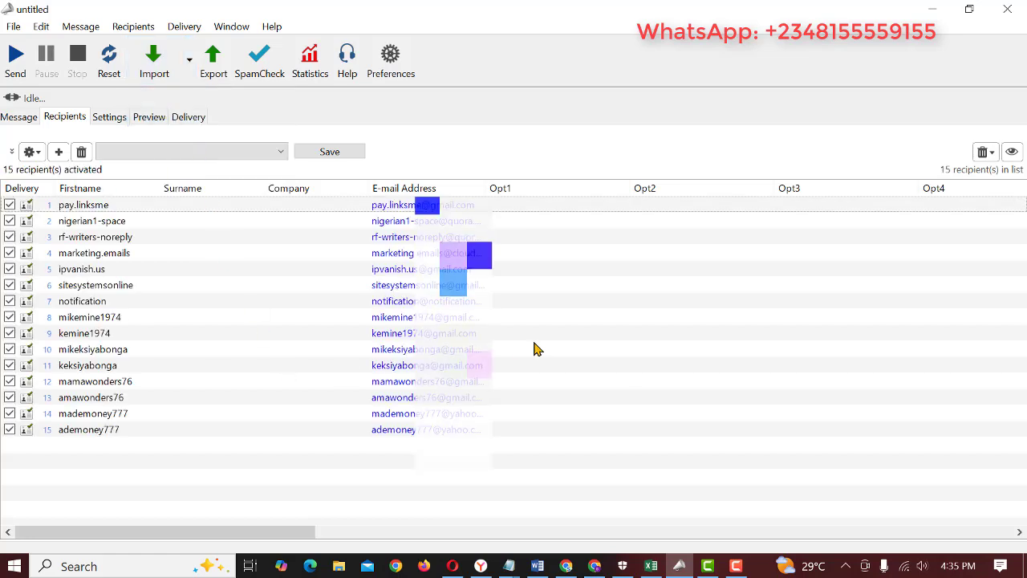
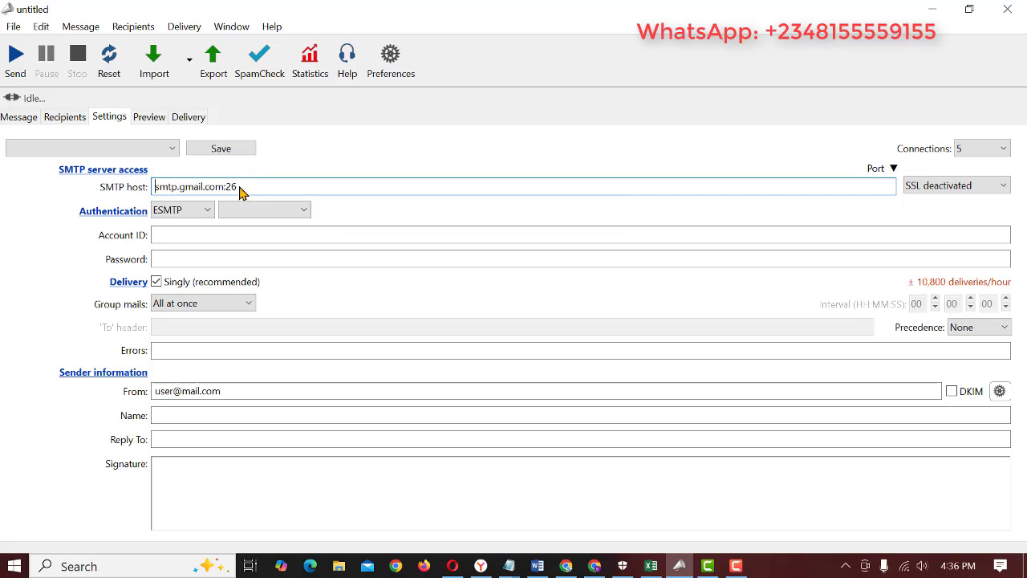
- Set the SMTP host to smtp.gmail.com:465 with Login authentication, enter the account ID and password, and fill in the sender details and signature
click(247, 184)
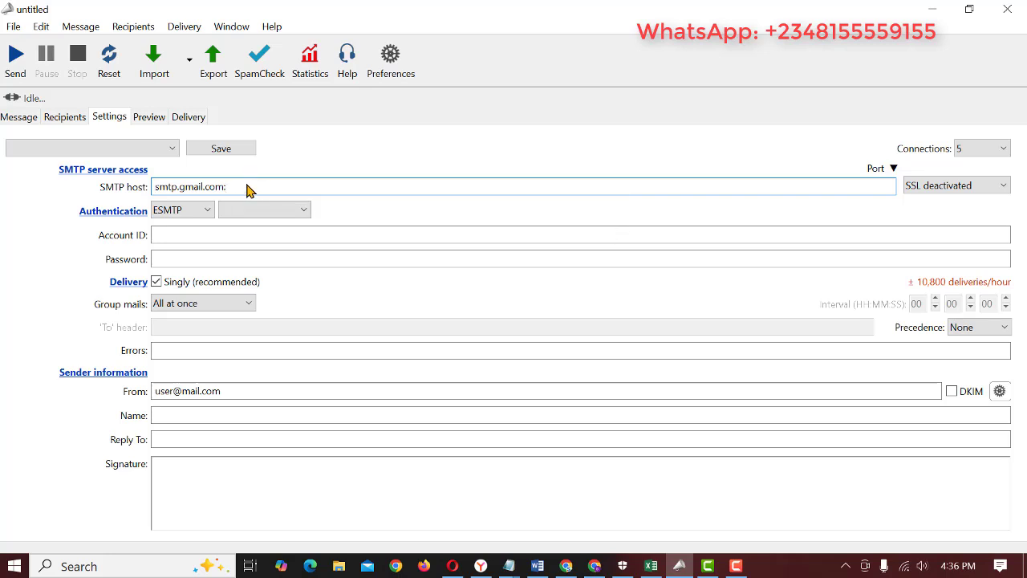
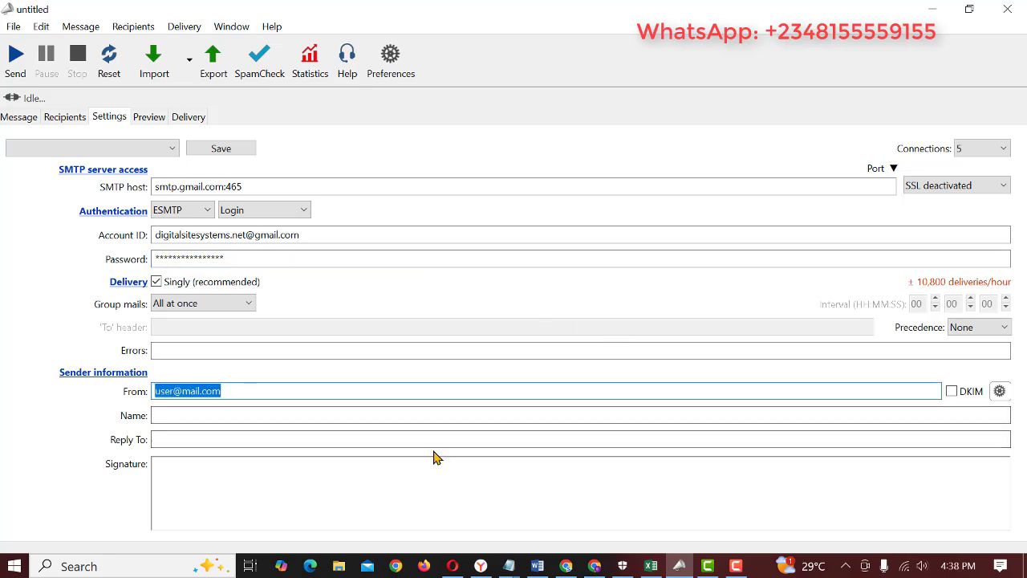
key(ctrl+v)
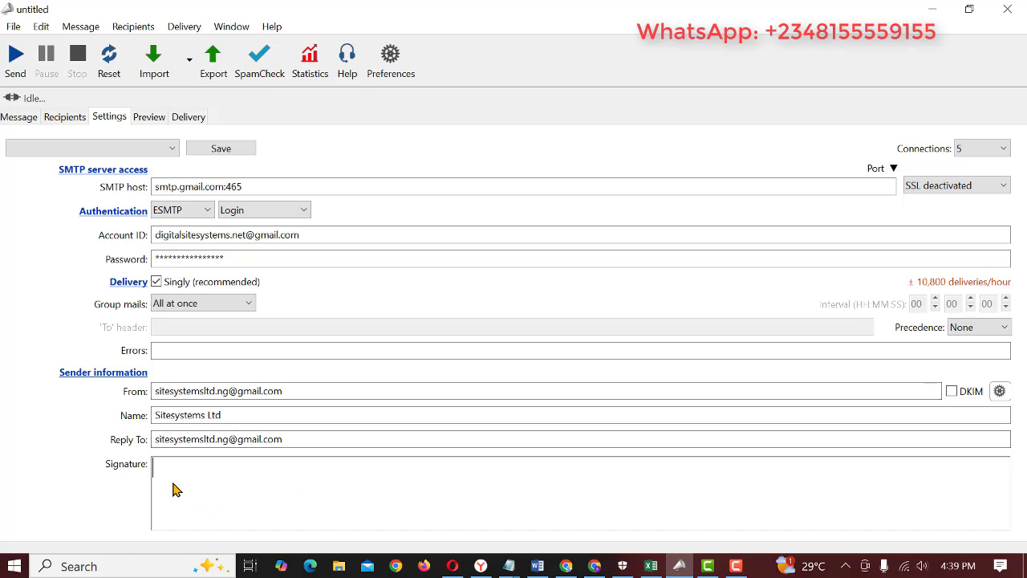
key(ctrl+v)
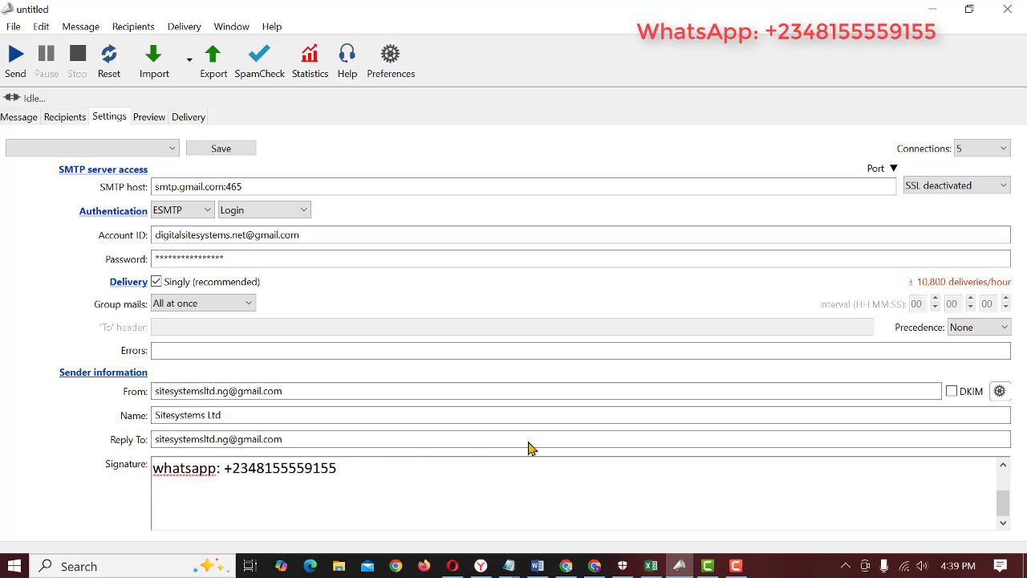
scroll(364, 486, up, 2)
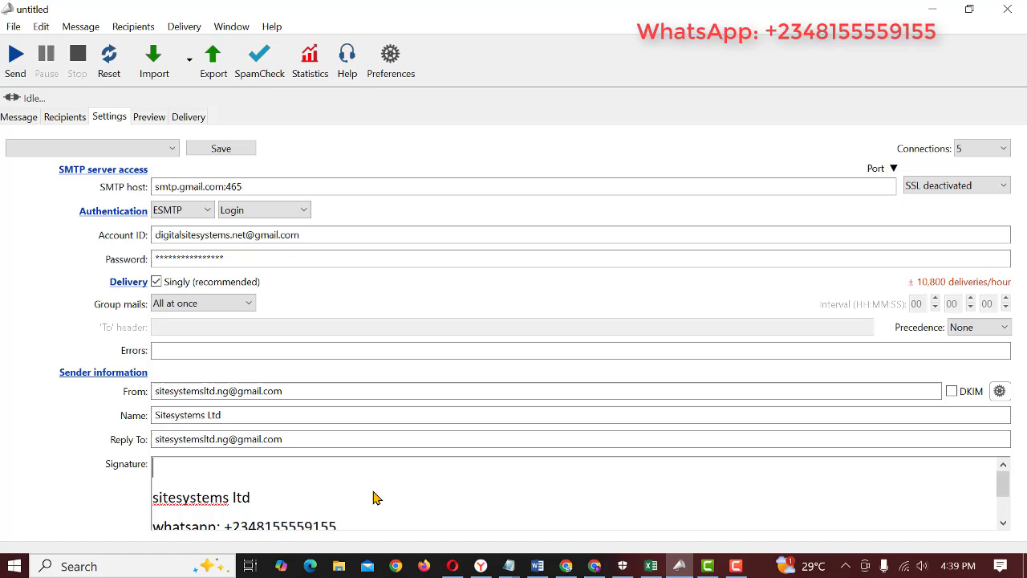
- Set the SMTP connection security to SSL v2 and save the settings as an account named sitesystems1
click(1002, 187)
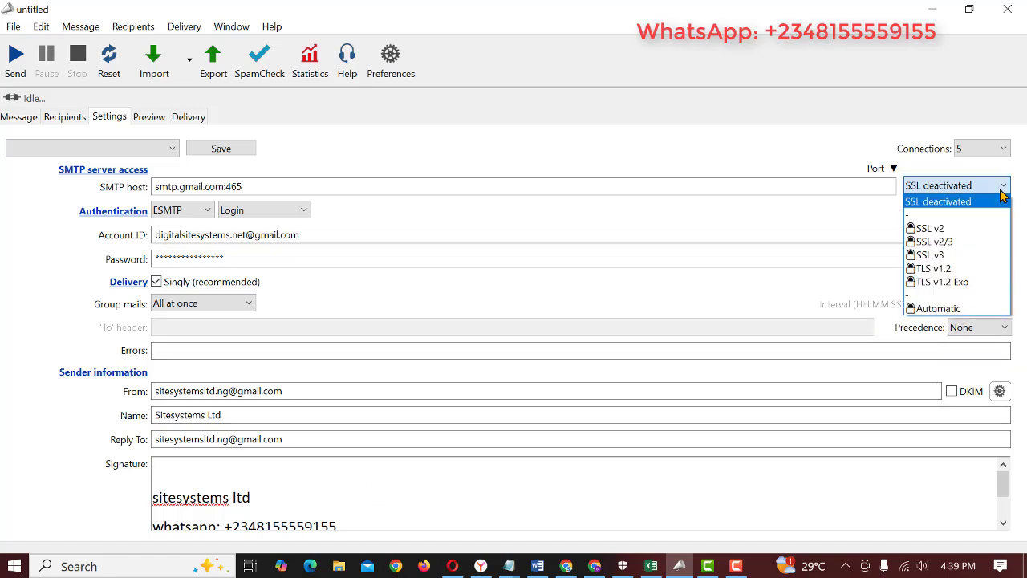
click(963, 231)
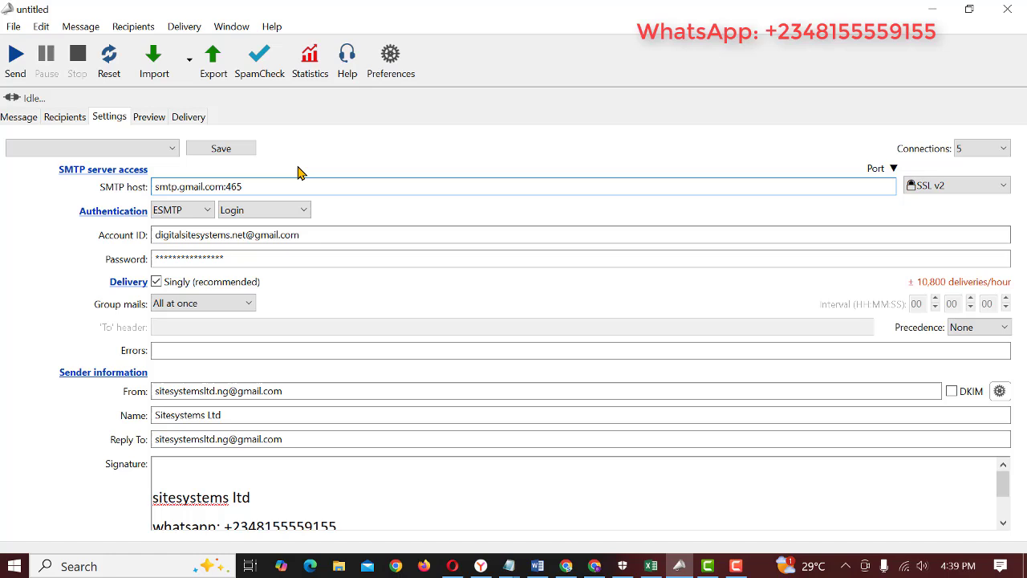
click(230, 151)
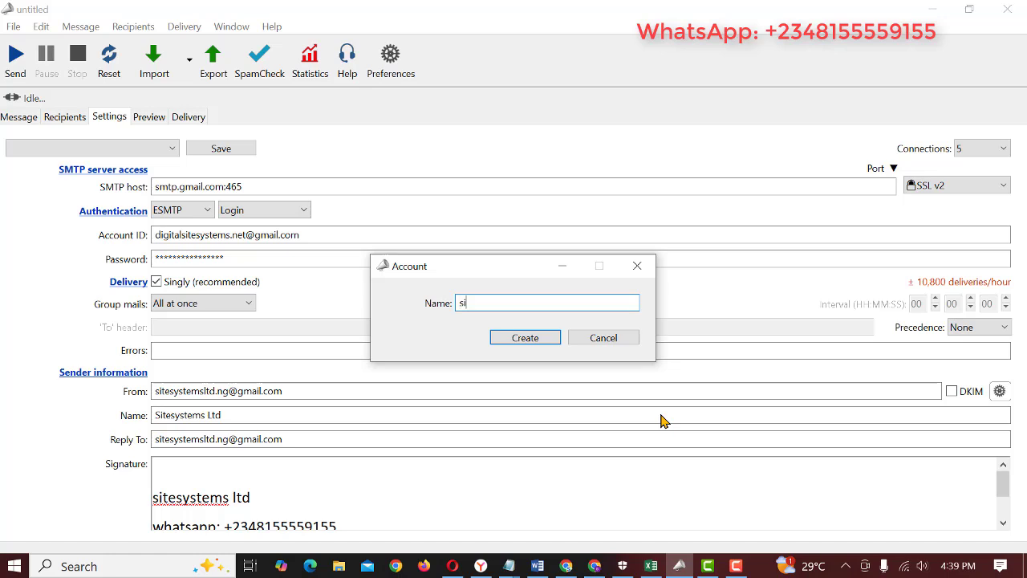
text(tesystems1)
click(527, 338)
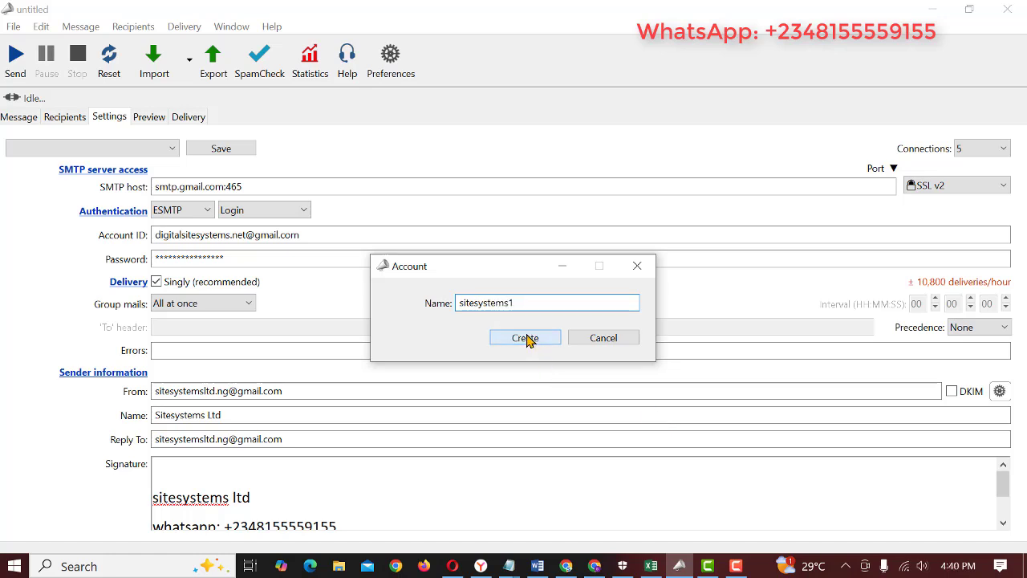
- Preview the composed e-mail with its signature, and review the account settings and message content
click(149, 117)
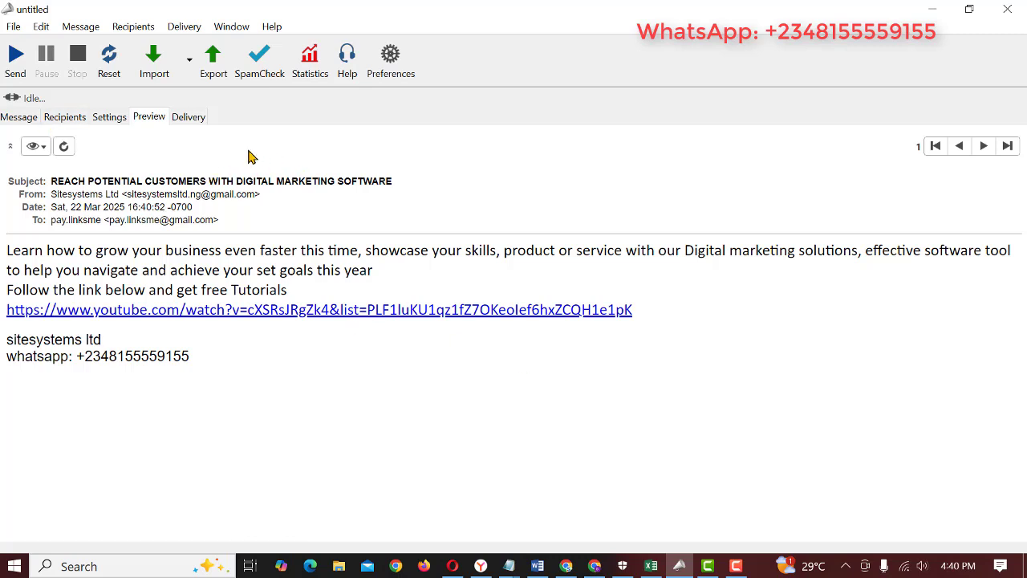
click(113, 120)
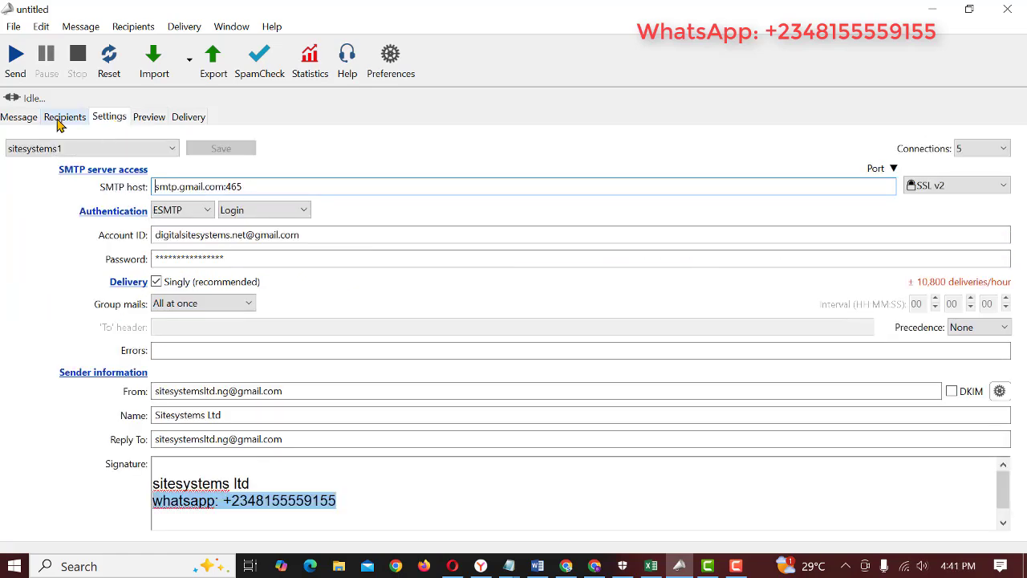
click(16, 119)
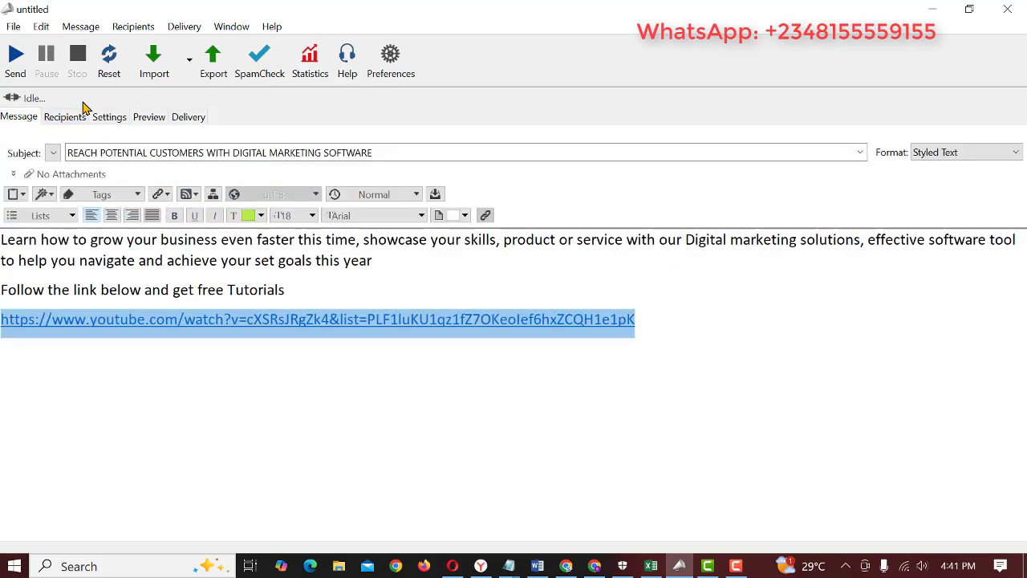
- Send the message to the imported recipients without saving the document
click(15, 58)
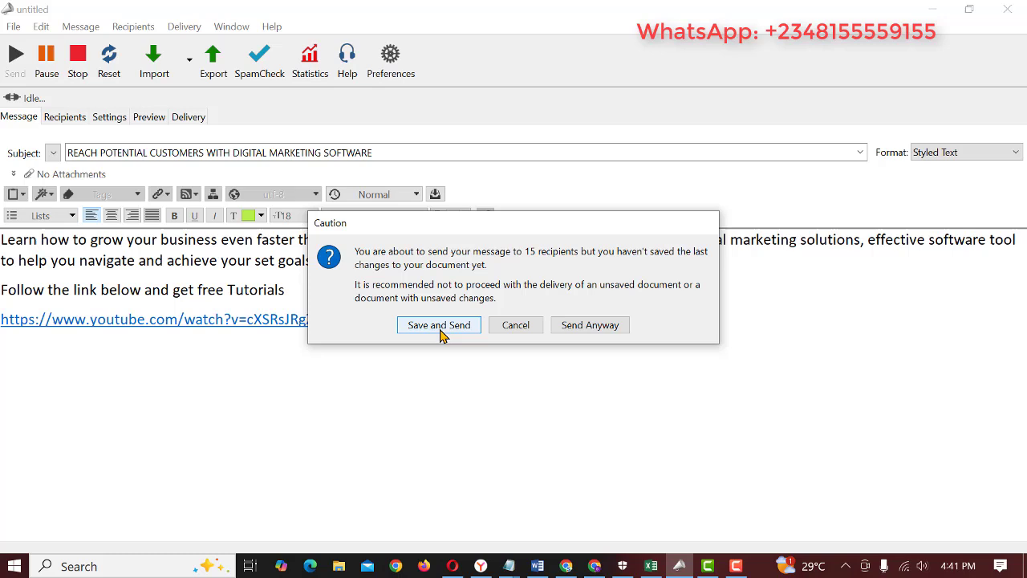
click(589, 325)
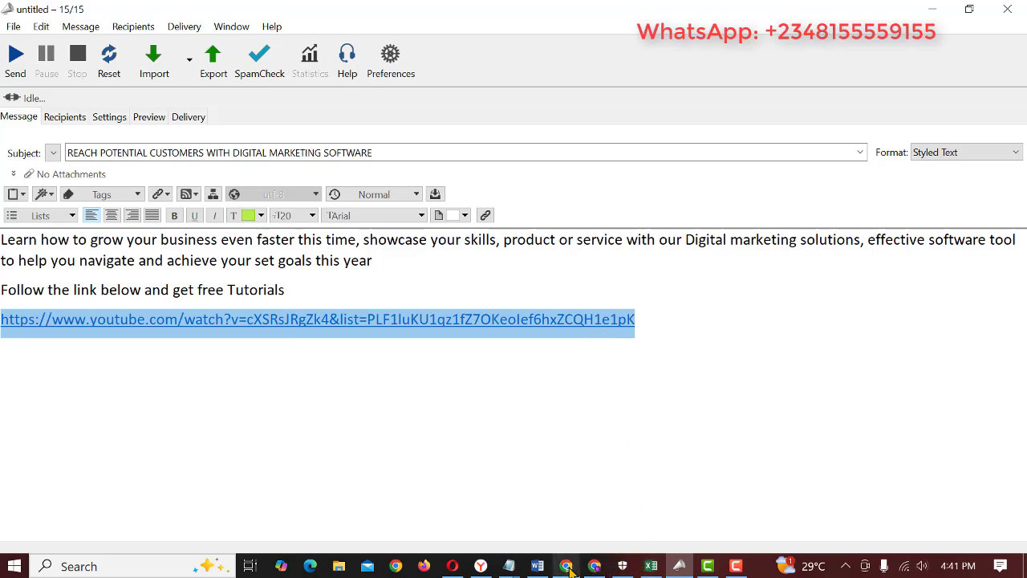
- Switch to the Gmail inbox in Chrome and open the delivered message from Sitesystems Ltd
mouse_move(567, 566)
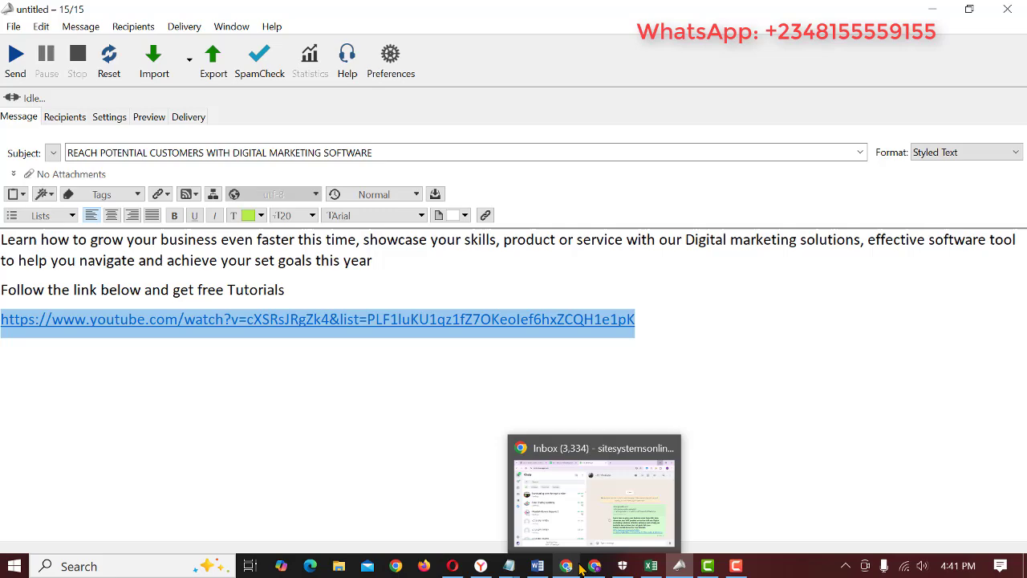
click(566, 566)
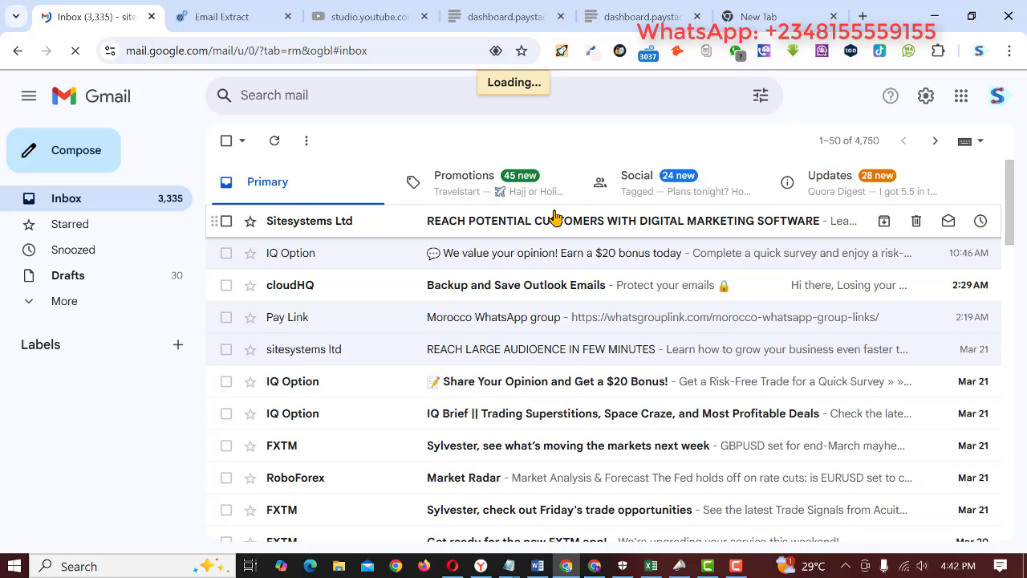
click(554, 216)
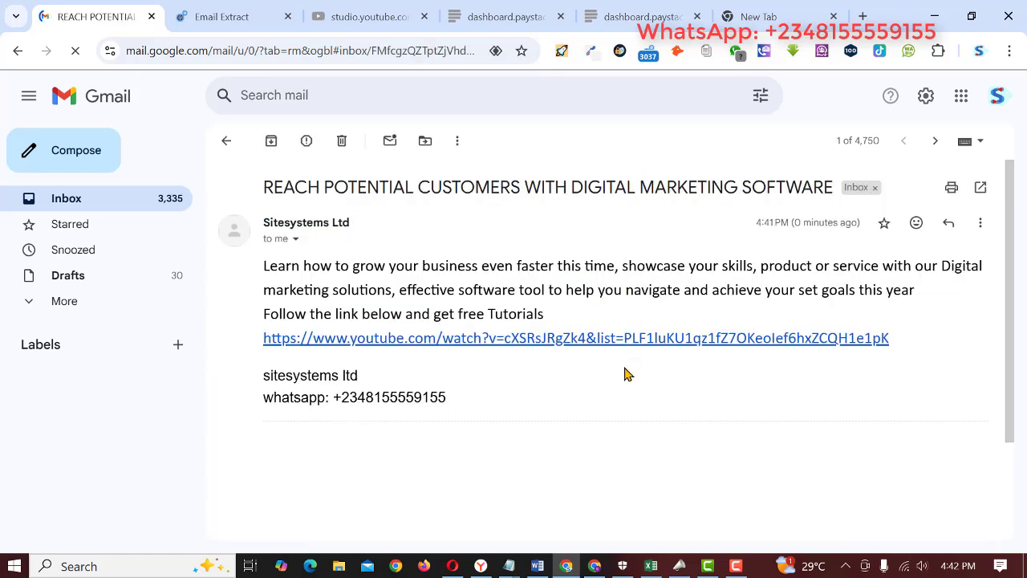